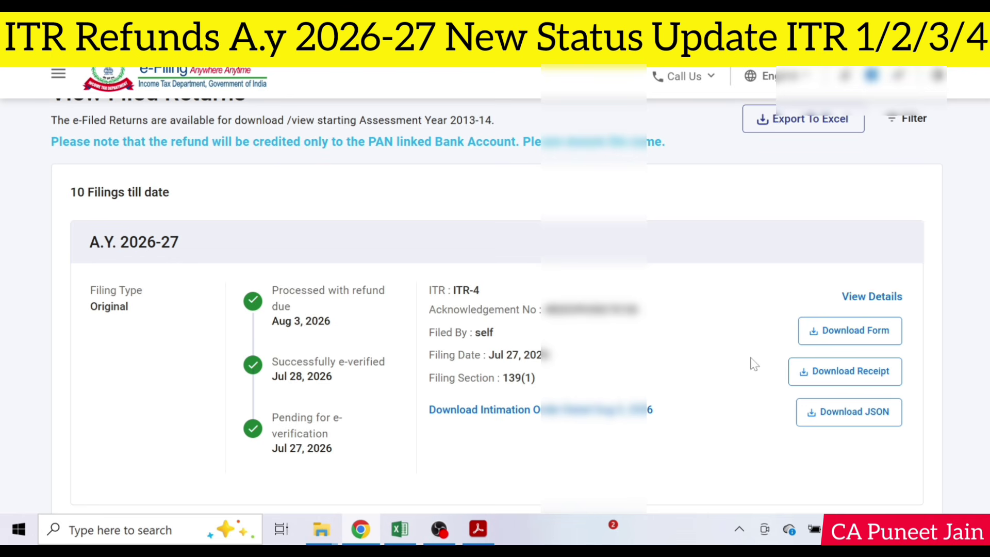
# Step: Download the A.Y. 2026-27 return receipt, return to Chrome from the PDF and open the filing's details
pyautogui.click(865, 382)
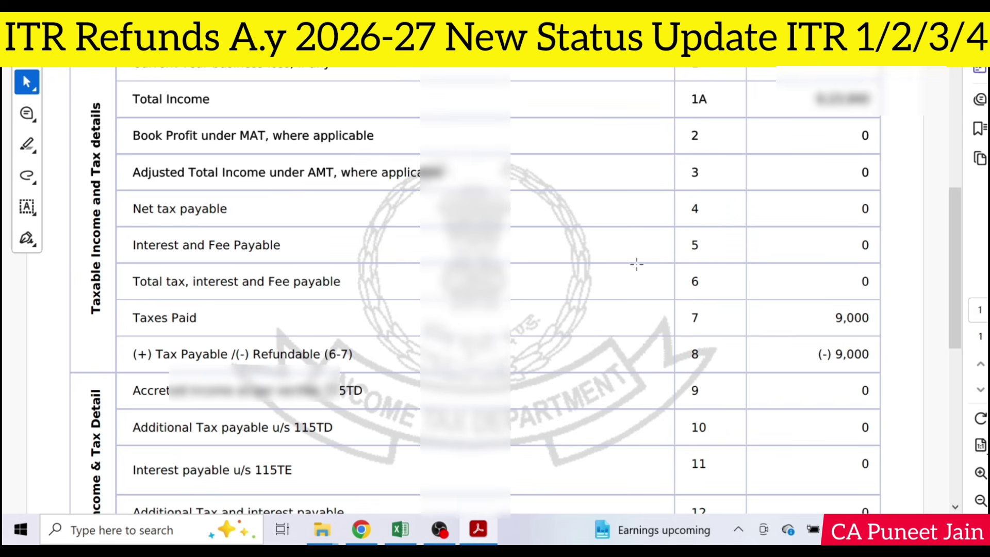
pyautogui.click(361, 529)
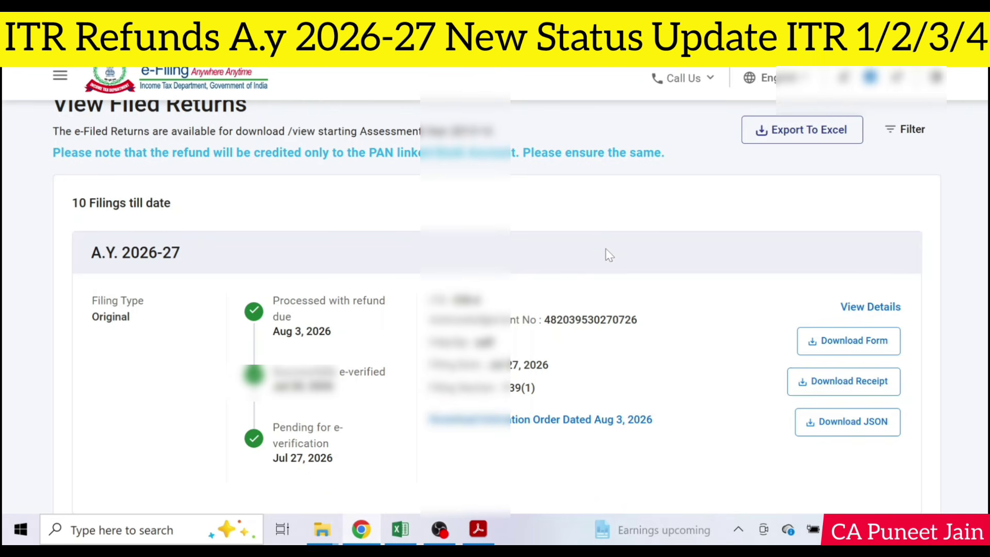
pyautogui.click(893, 308)
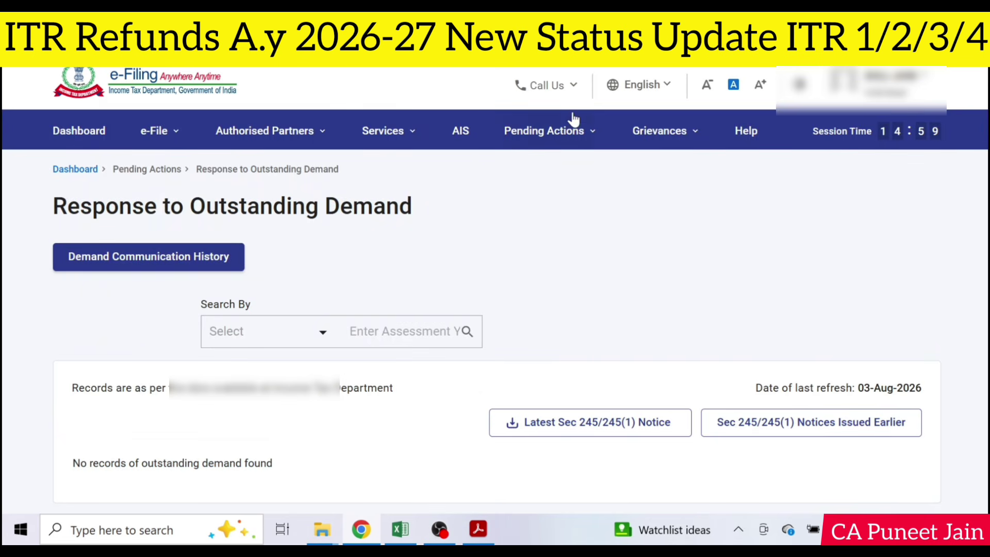
# Step: Open Response to Outstanding Demand and check the records for any outstanding tax demand
pyautogui.click(572, 130)
pyautogui.click(588, 216)
pyautogui.scroll(-4, 515, 243)
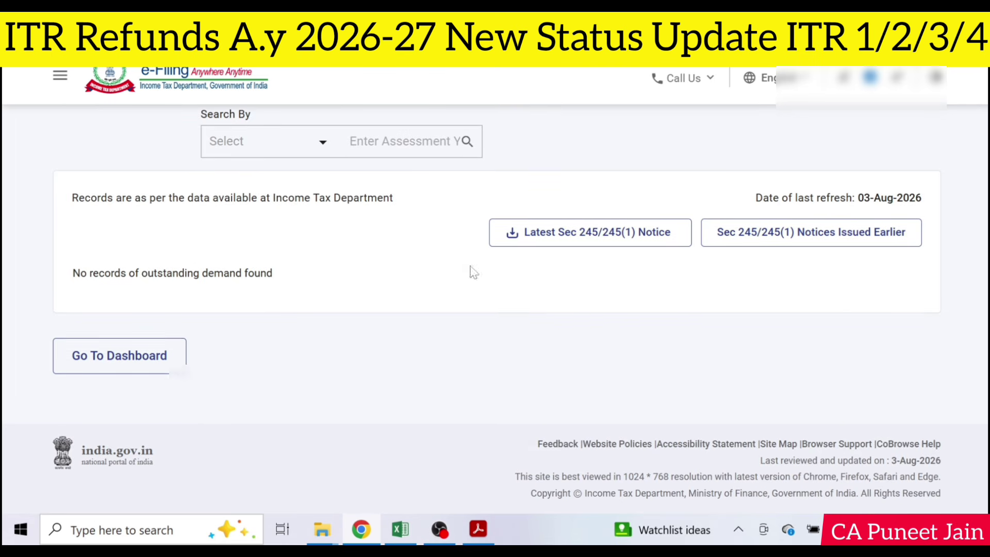
pyautogui.scroll(4, 547, 288)
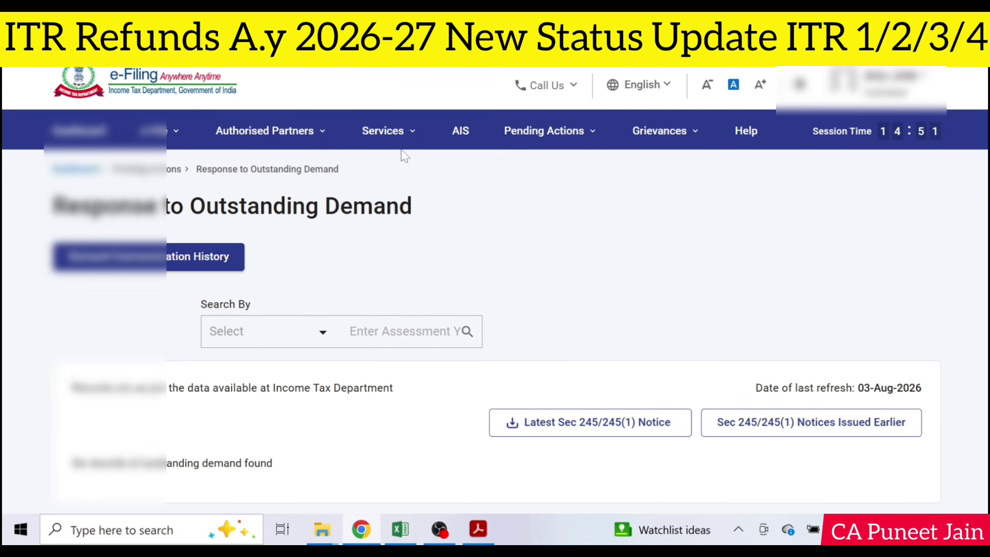
# Step: Look up the Tax Credit Mismatch status for assessment year 2026-27
pyautogui.click(406, 126)
pyautogui.click(447, 210)
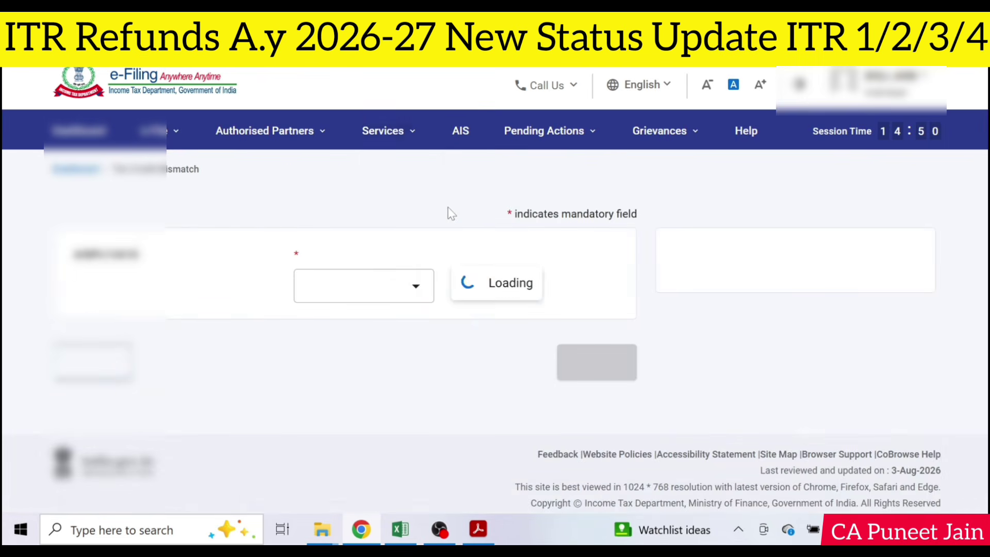
pyautogui.click(376, 313)
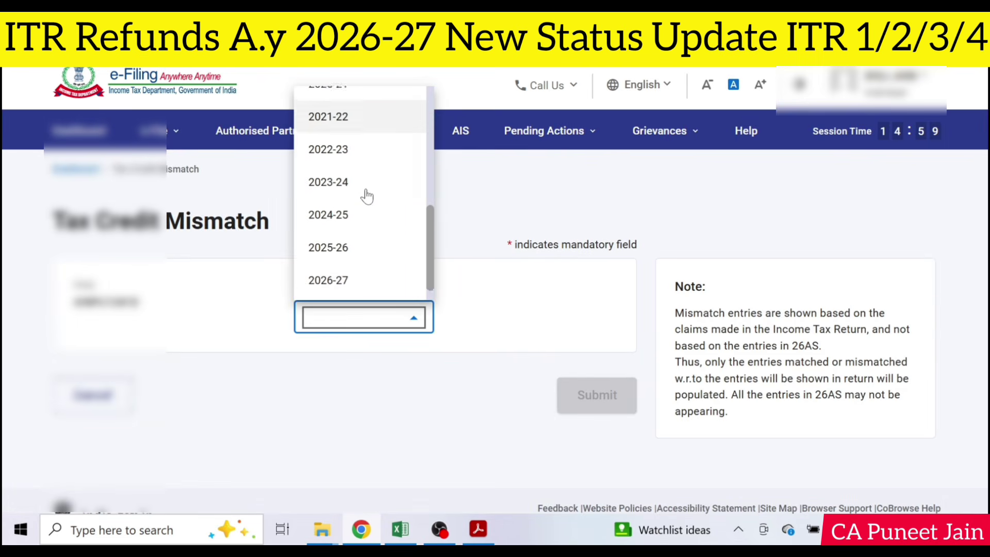
pyautogui.click(366, 273)
pyautogui.click(598, 397)
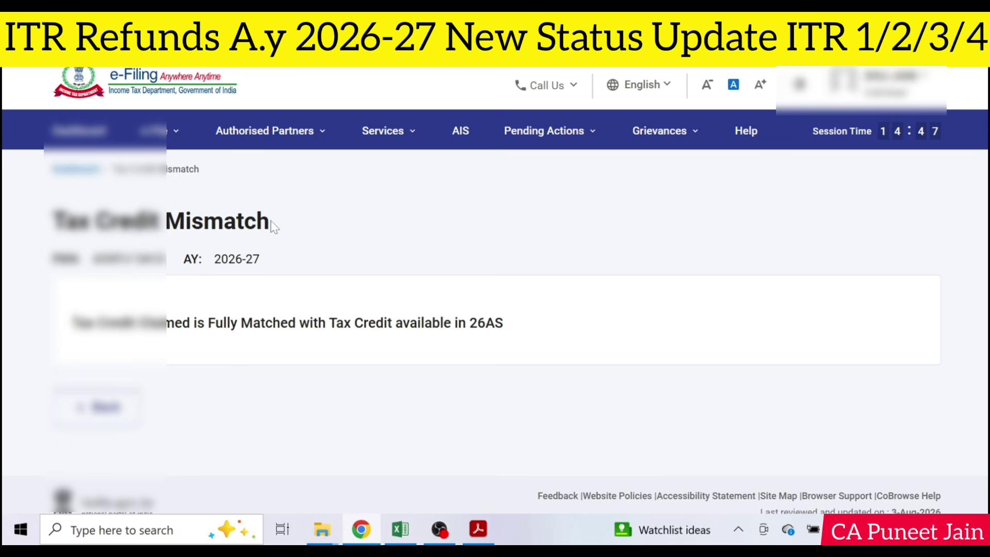
pyautogui.click(159, 130)
pyautogui.moveTo(232, 168)
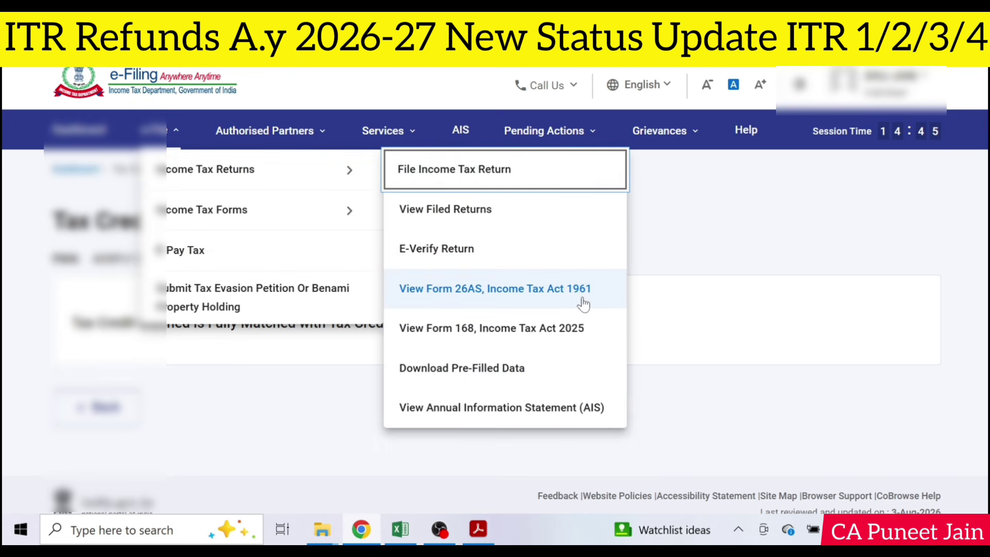
pyautogui.click(688, 262)
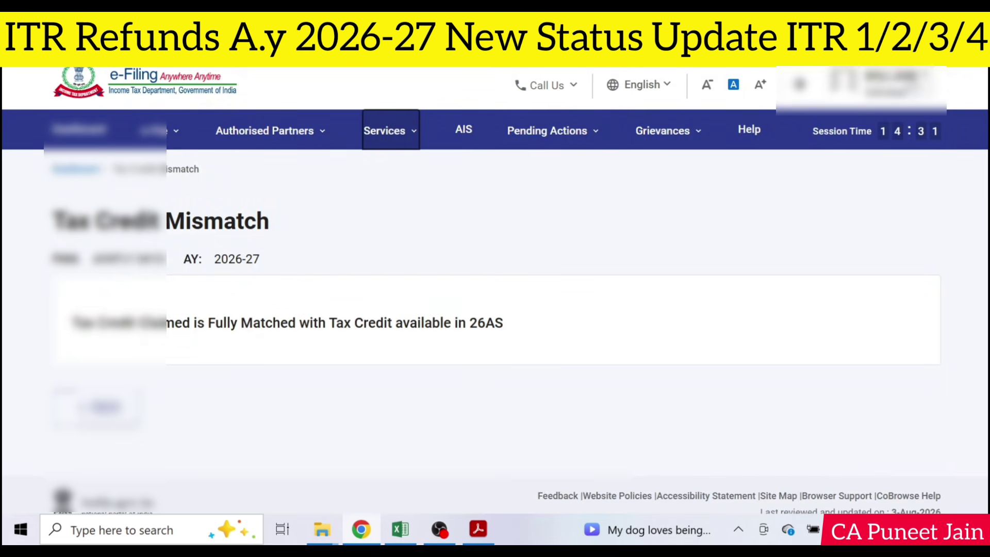
# Step: Open the bank accounts in the profile and check the validation and refund nomination status of the added accounts
pyautogui.click(902, 86)
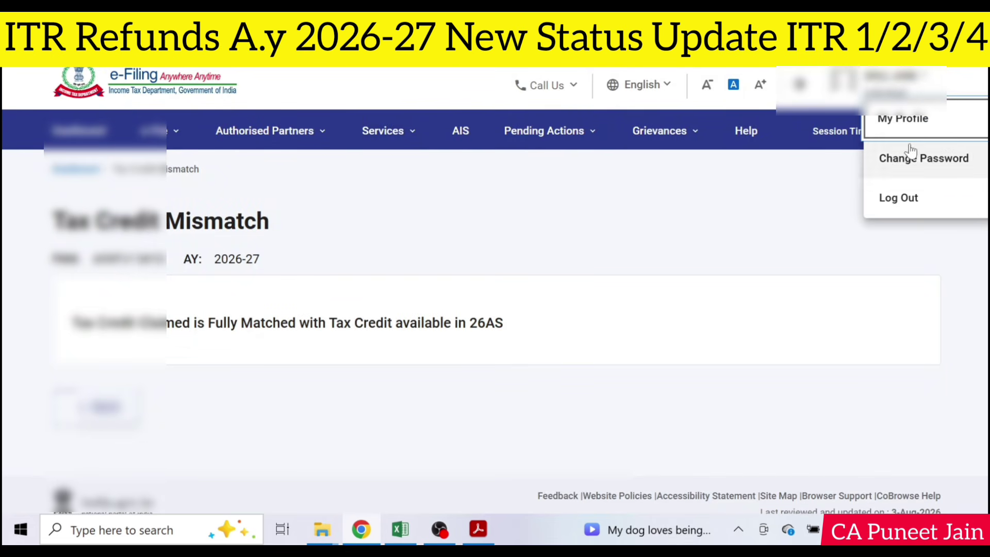
pyautogui.click(920, 121)
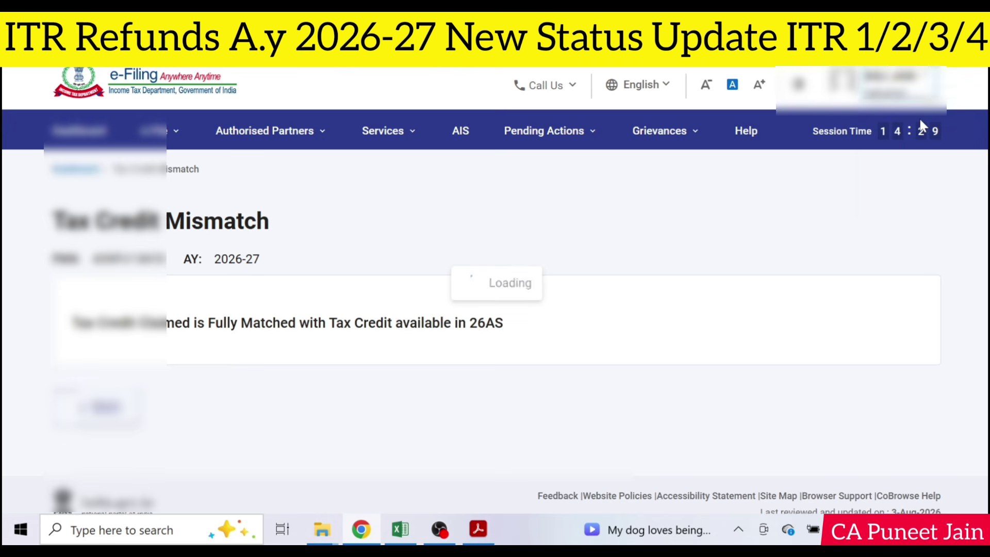
pyautogui.click(257, 343)
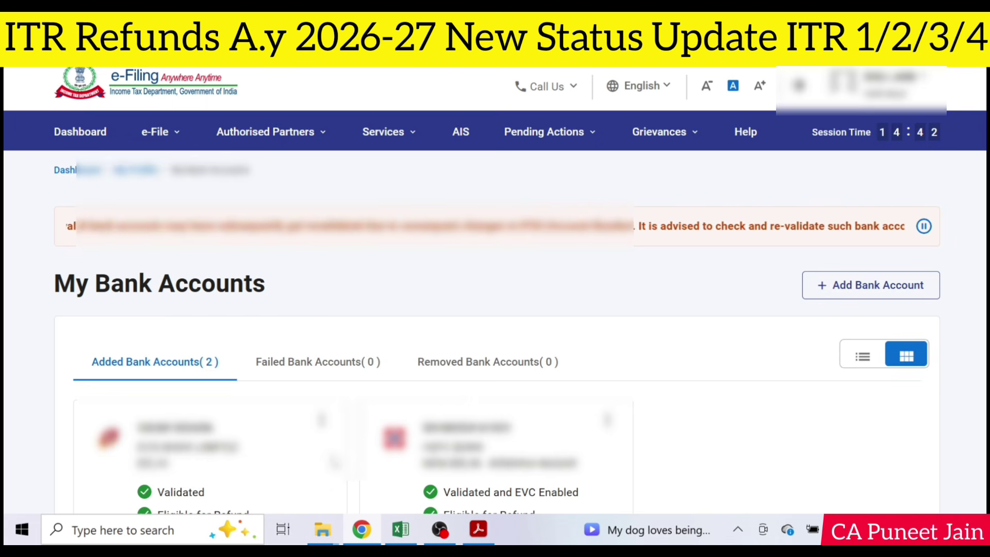
pyautogui.scroll(-4, 747, 355)
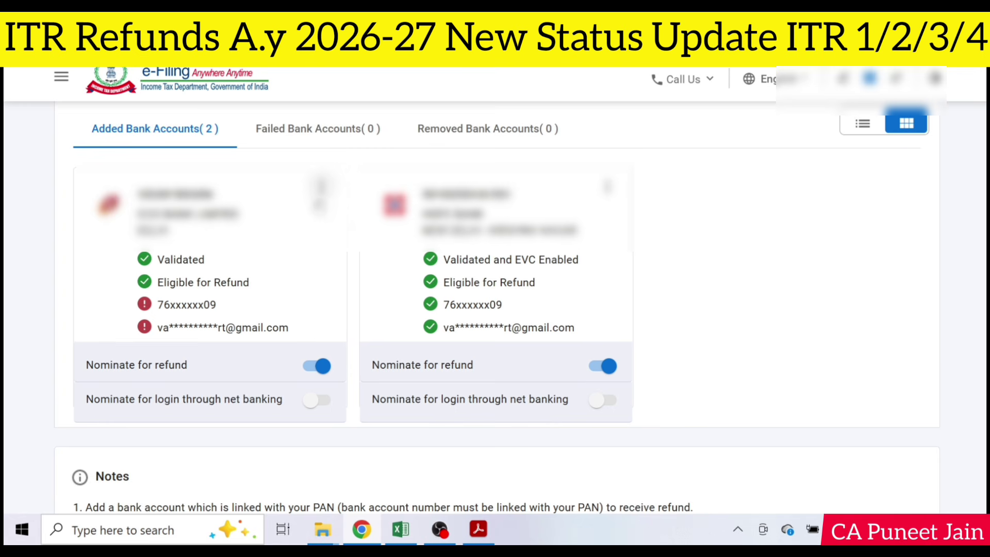
# Step: Look through the actions available for the first added bank account without applying any
pyautogui.click(321, 185)
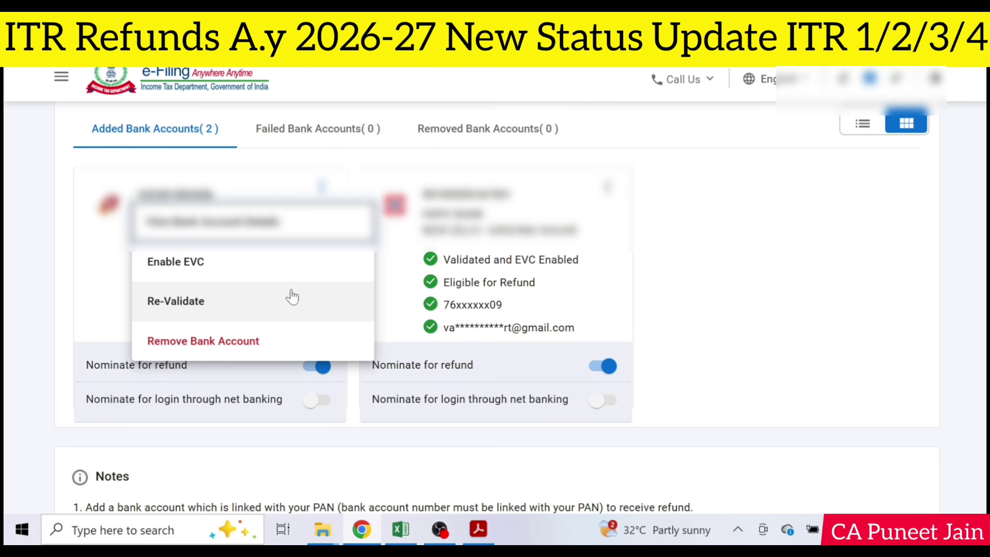
pyautogui.click(796, 310)
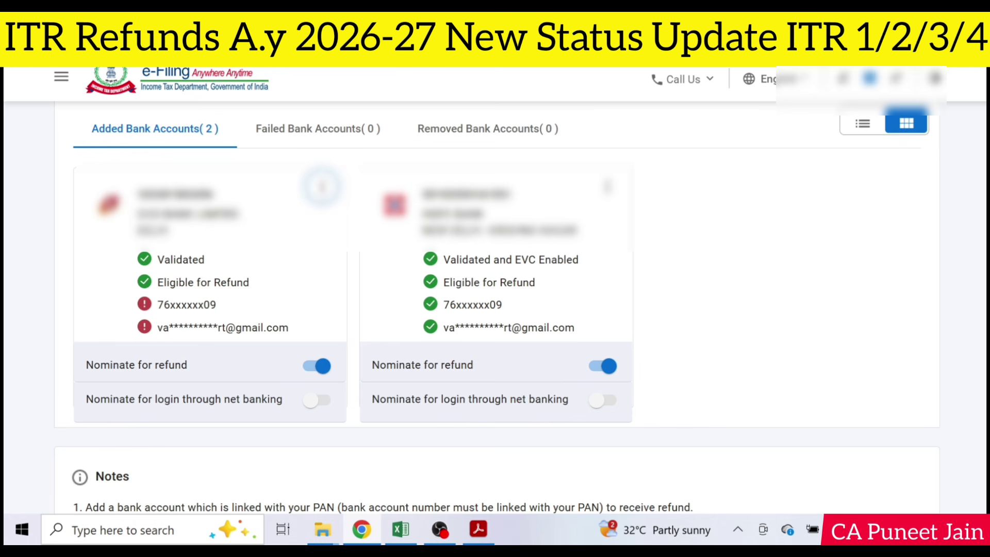
pyautogui.click(322, 187)
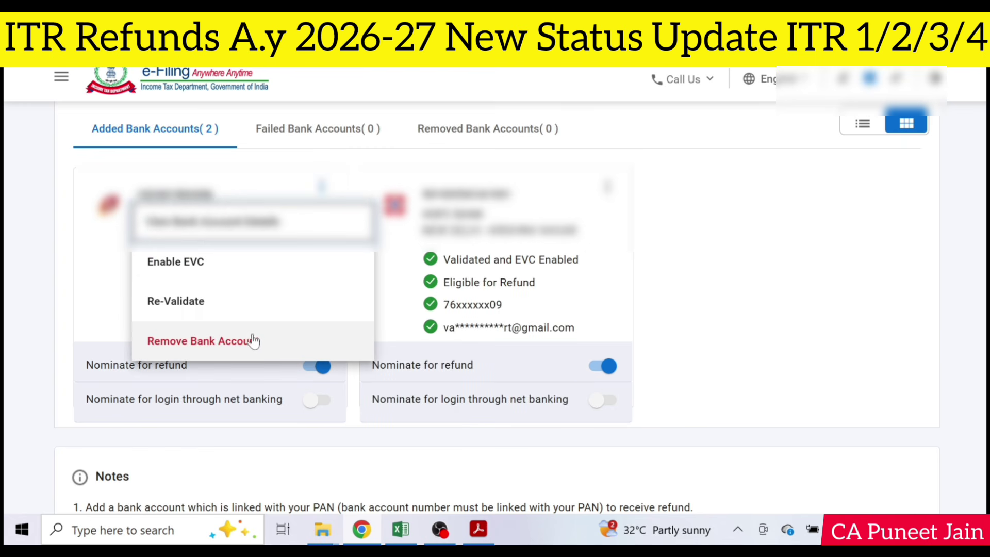
pyautogui.click(385, 334)
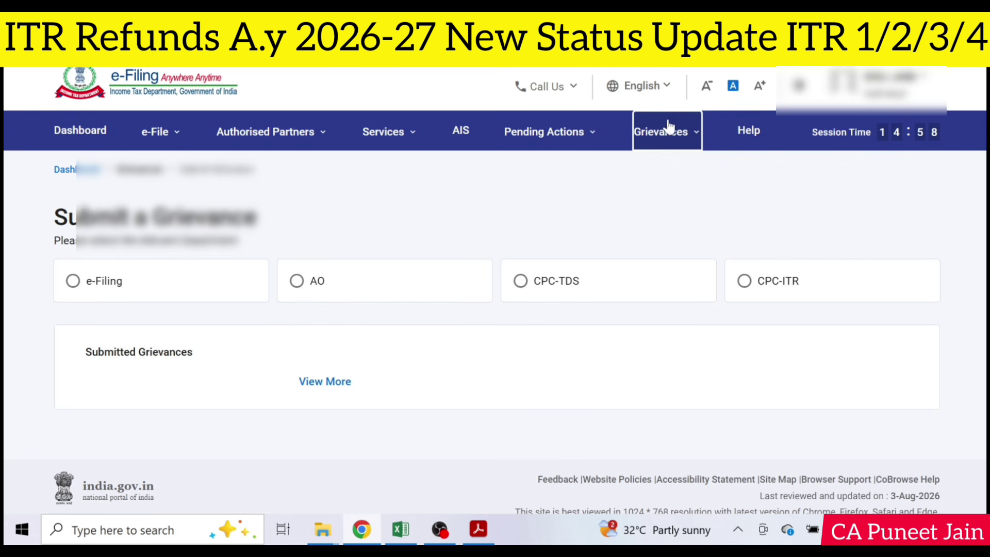
# Step: Open the grievance submission page and check the helpline contact details
pyautogui.click(668, 130)
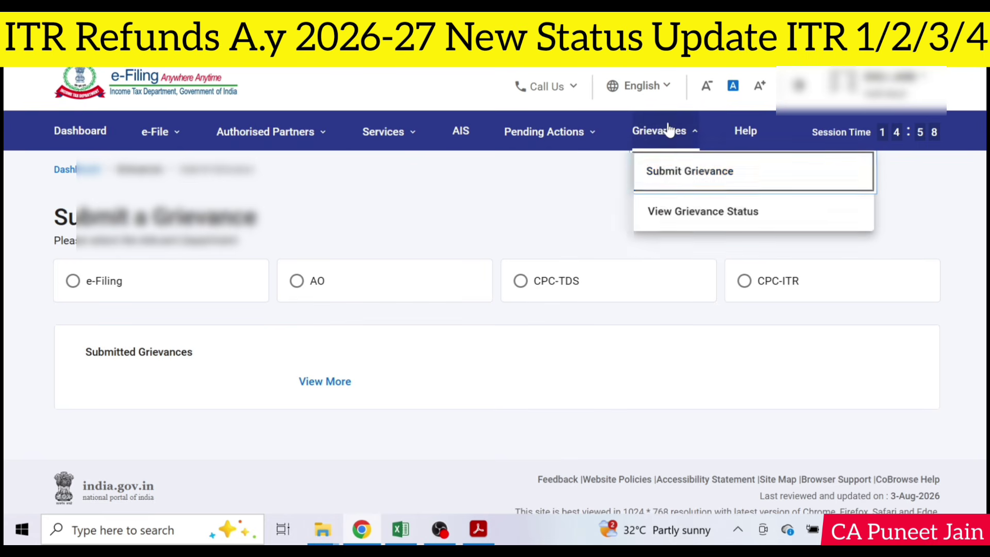
pyautogui.click(675, 175)
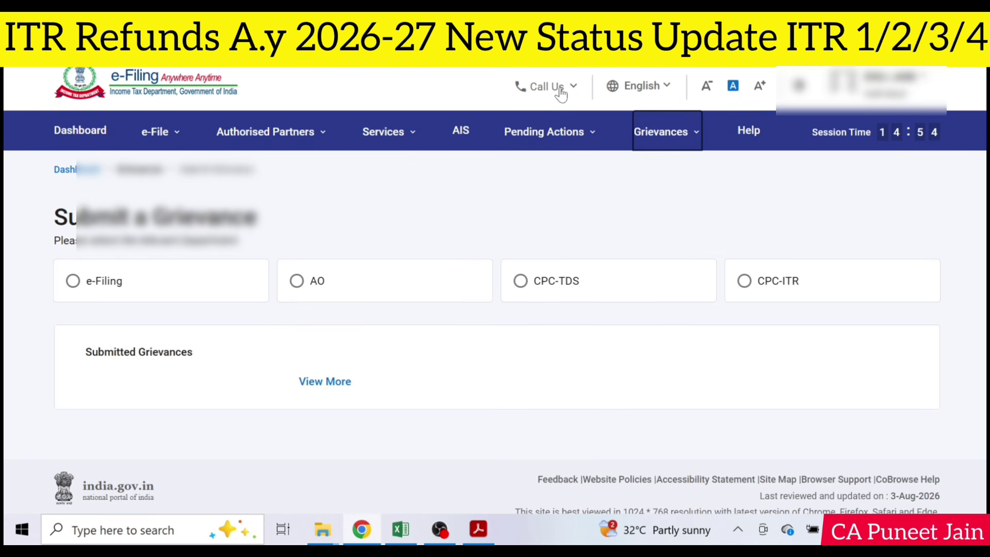
pyautogui.click(564, 93)
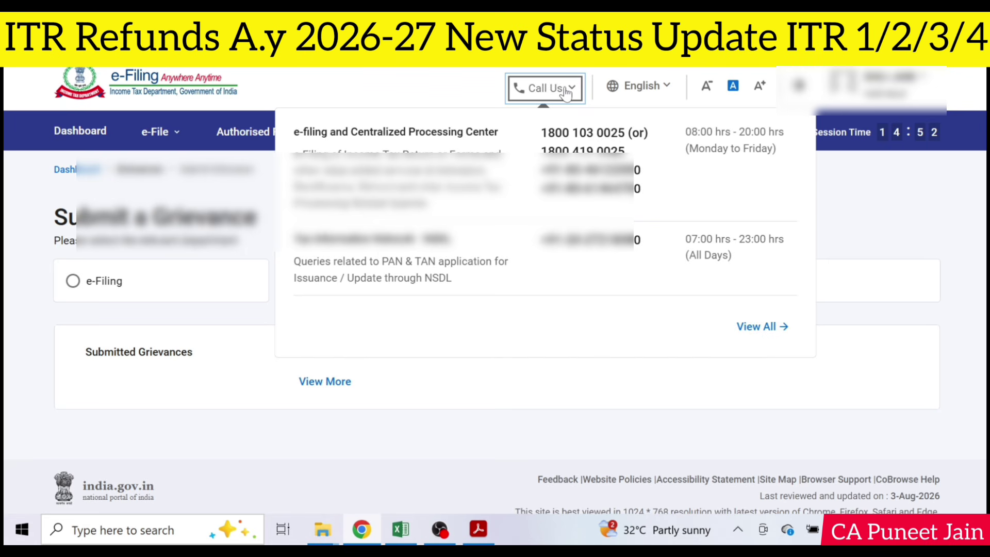
pyautogui.click(837, 234)
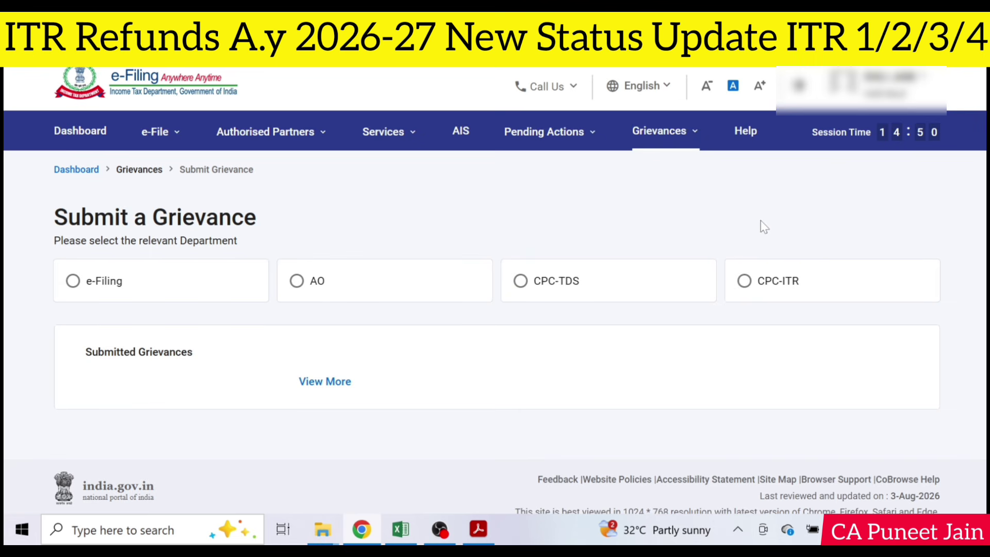
# Step: Start a CPC-ITR grievance with category PROCESSING, Income Tax Act 1961 and sub-category Others - Processing, and continue to its details
pyautogui.click(743, 281)
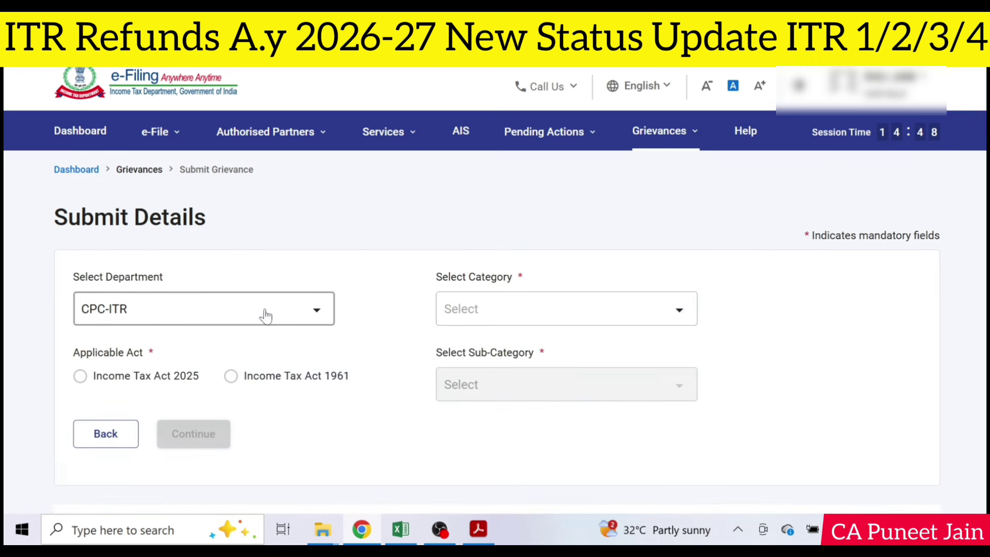
pyautogui.click(473, 326)
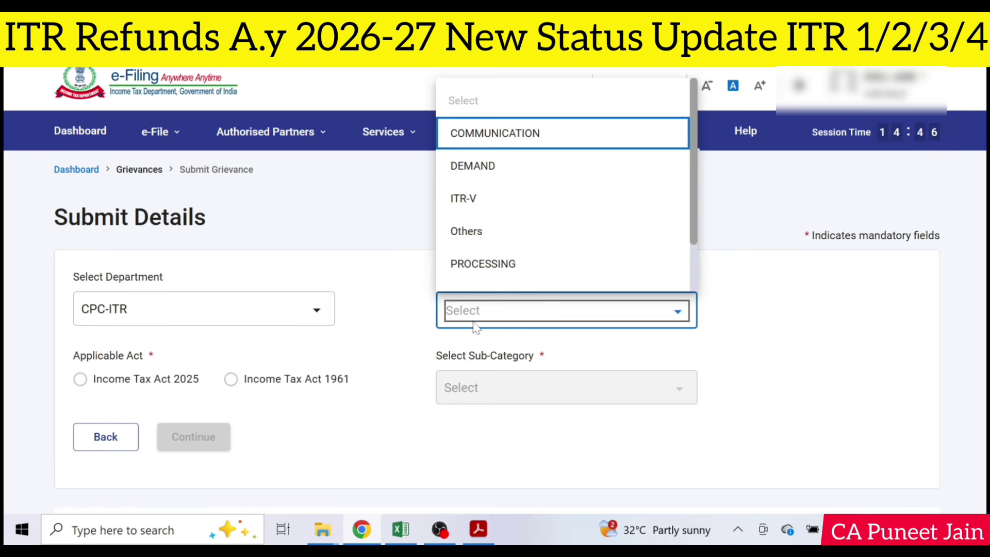
pyautogui.click(543, 274)
pyautogui.click(81, 378)
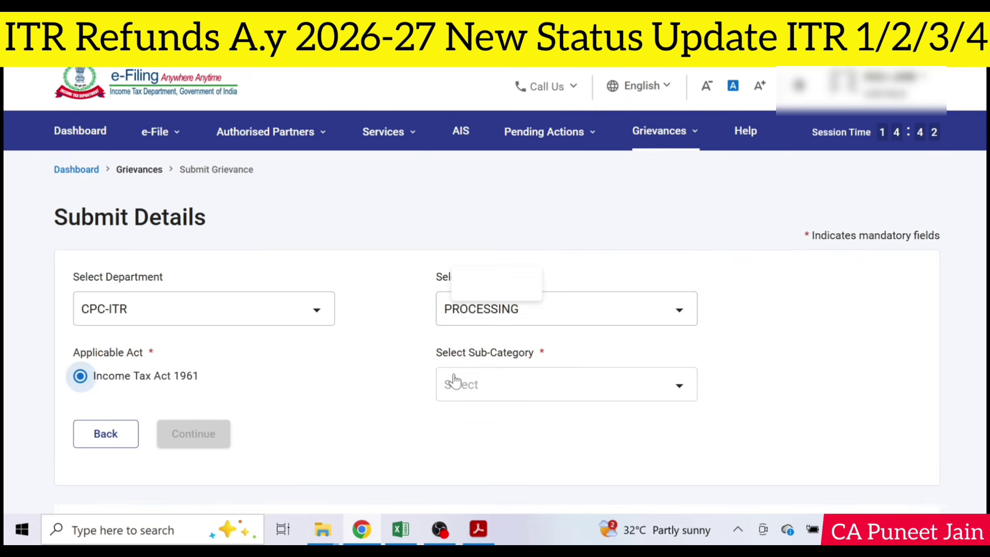
pyautogui.click(454, 381)
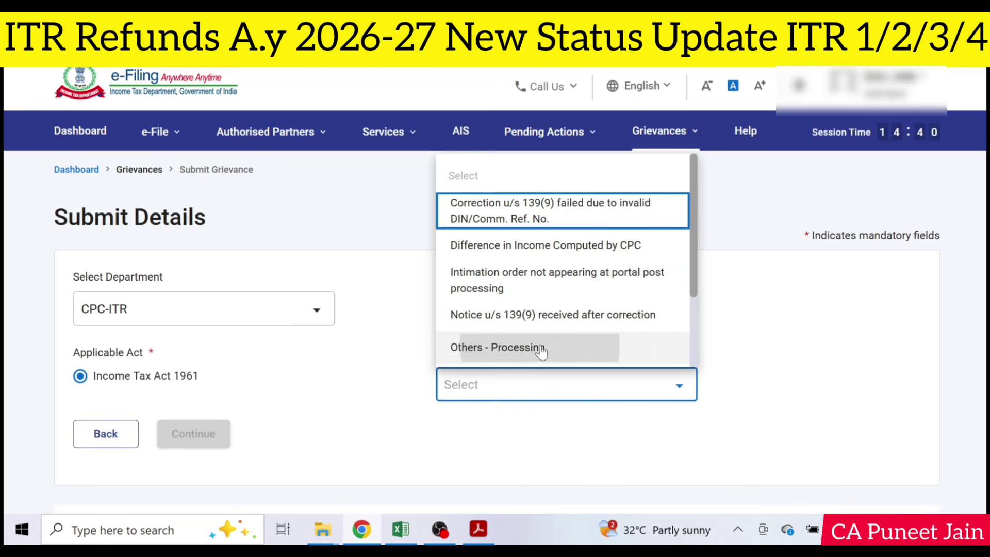
pyautogui.click(541, 348)
pyautogui.click(546, 386)
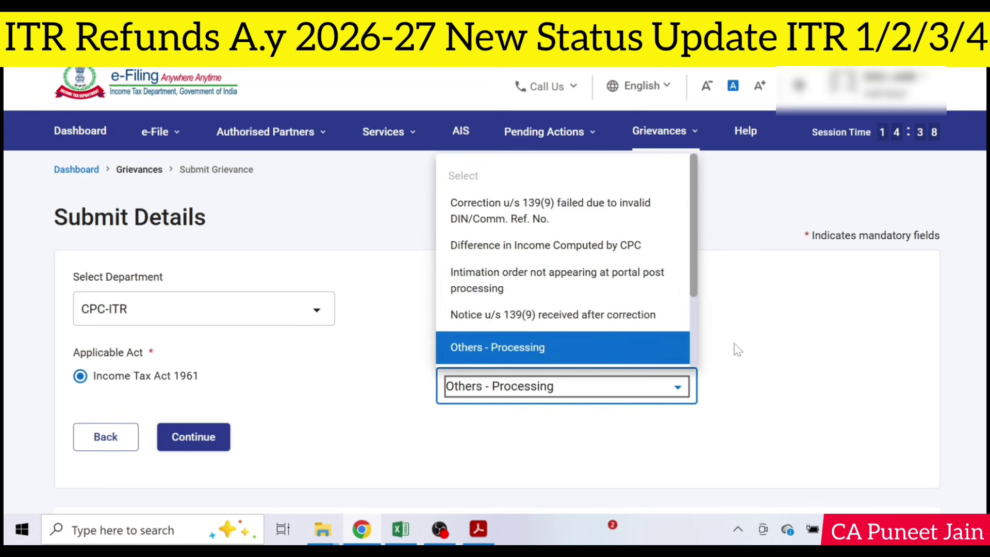
pyautogui.click(831, 362)
pyautogui.click(204, 435)
# Step: Set the grievance's assessment year to 2026-27 and review its description and attachment sections
pyautogui.scroll(-4, 143, 304)
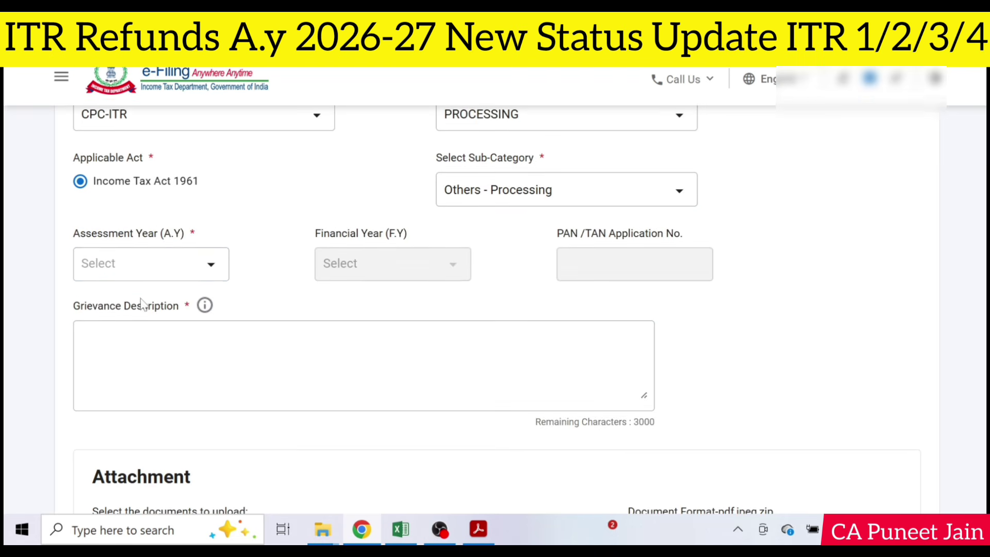
pyautogui.click(150, 265)
pyautogui.click(143, 334)
pyautogui.click(145, 371)
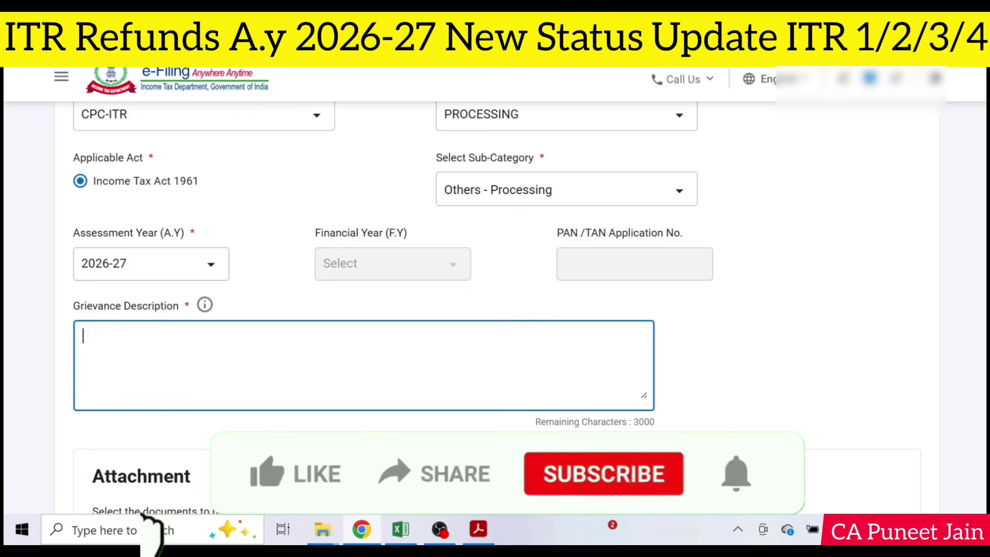
pyautogui.scroll(-2, 361, 289)
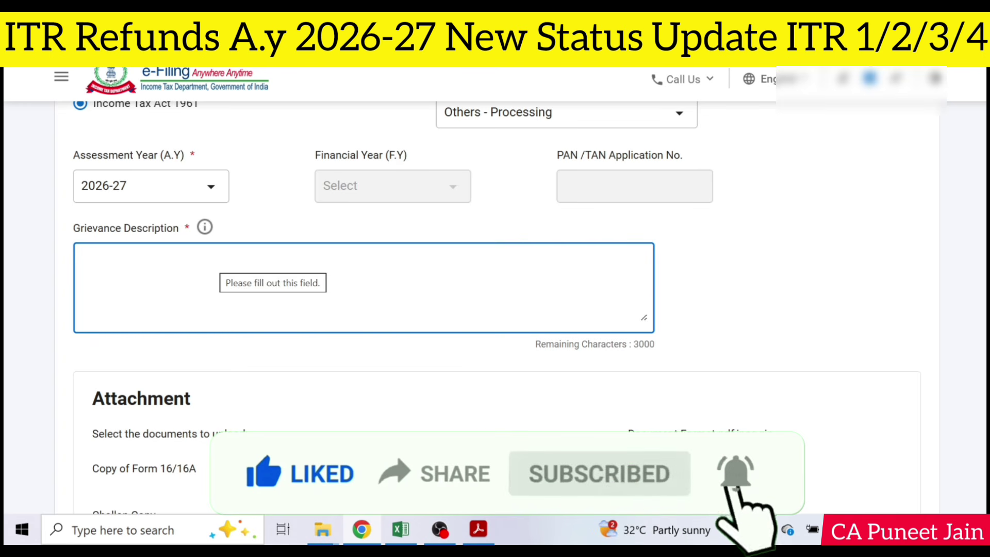
pyautogui.scroll(-5, 533, 316)
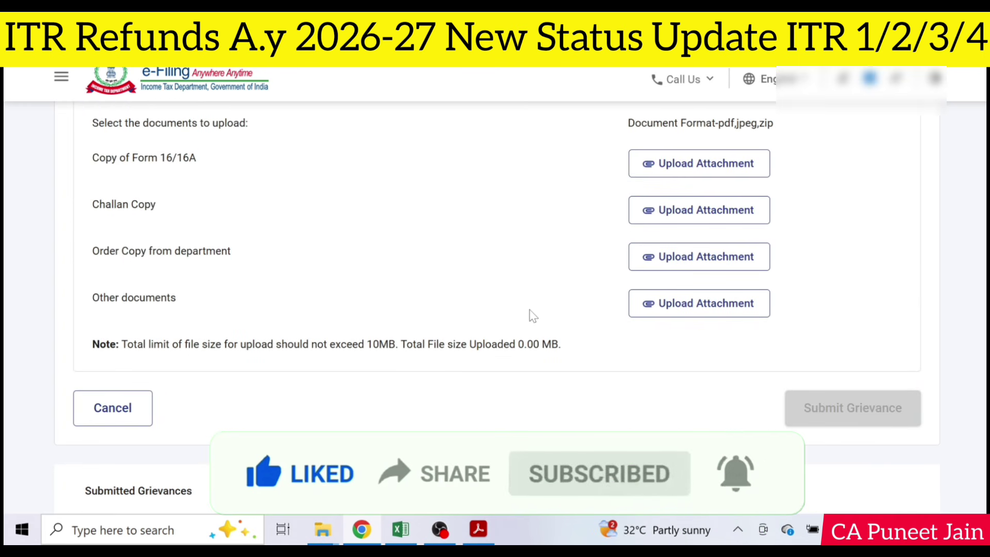
pyautogui.scroll(10, 822, 397)
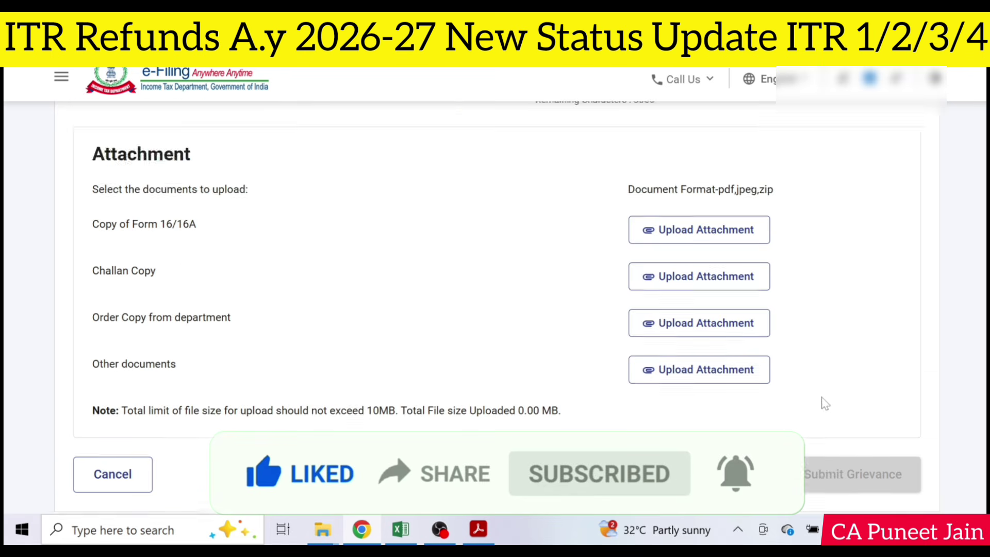
# Step: Start a new grievance submission with CPC-ITR as the department
pyautogui.moveTo(665, 131)
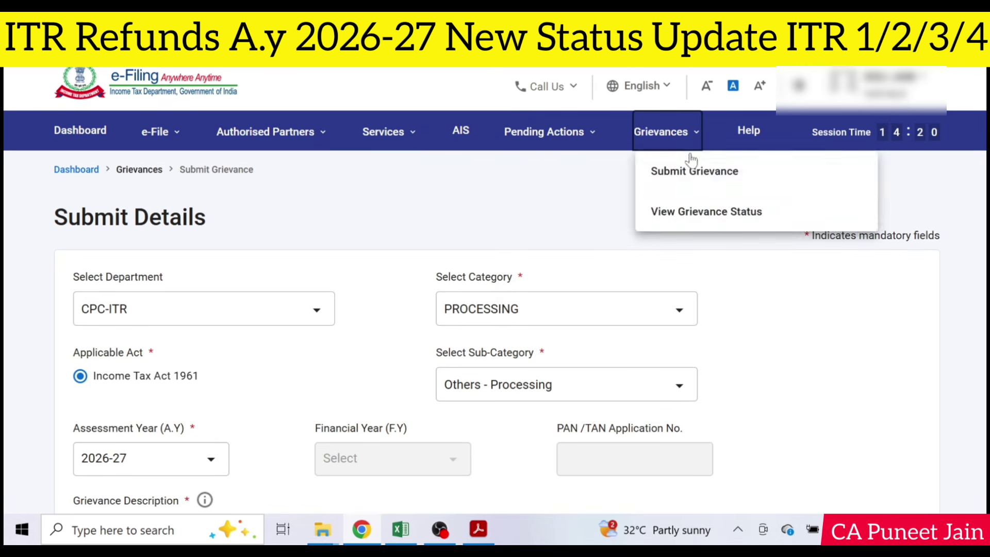
pyautogui.click(691, 173)
pyautogui.click(693, 173)
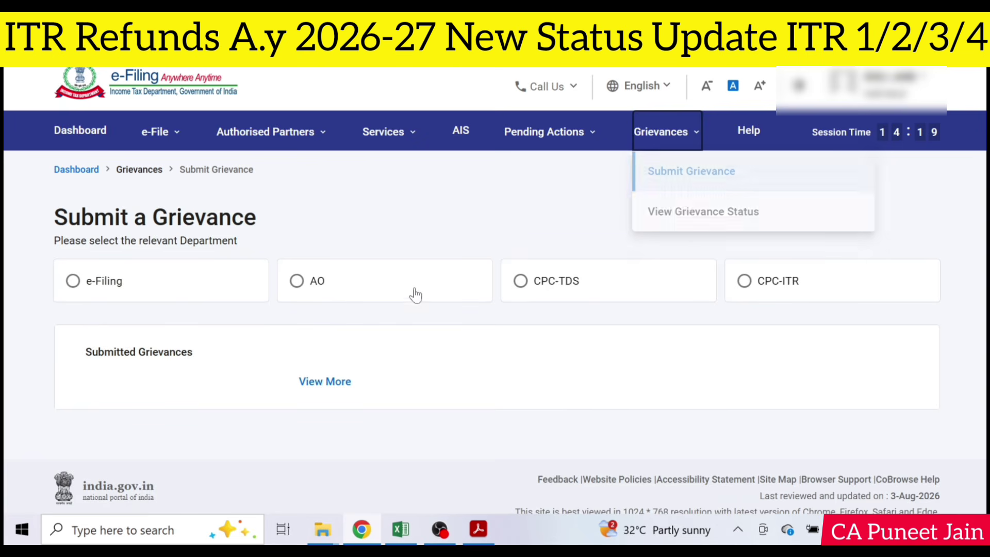
pyautogui.click(744, 280)
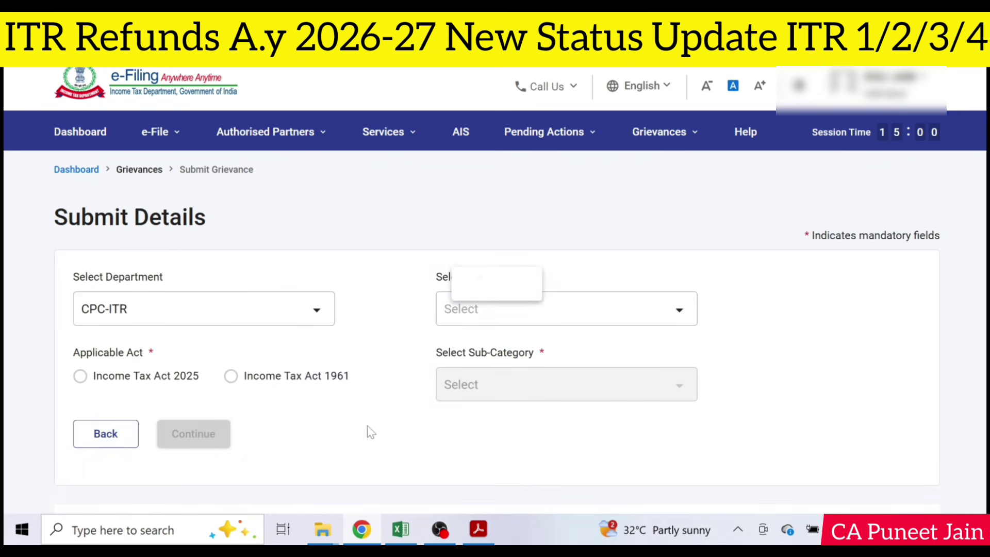
# Step: Set the grievance category to REFUND under Income Tax Act 1961 with sub-category Others - Refund, and continue to its details
pyautogui.click(477, 317)
pyautogui.scroll(-2, 515, 207)
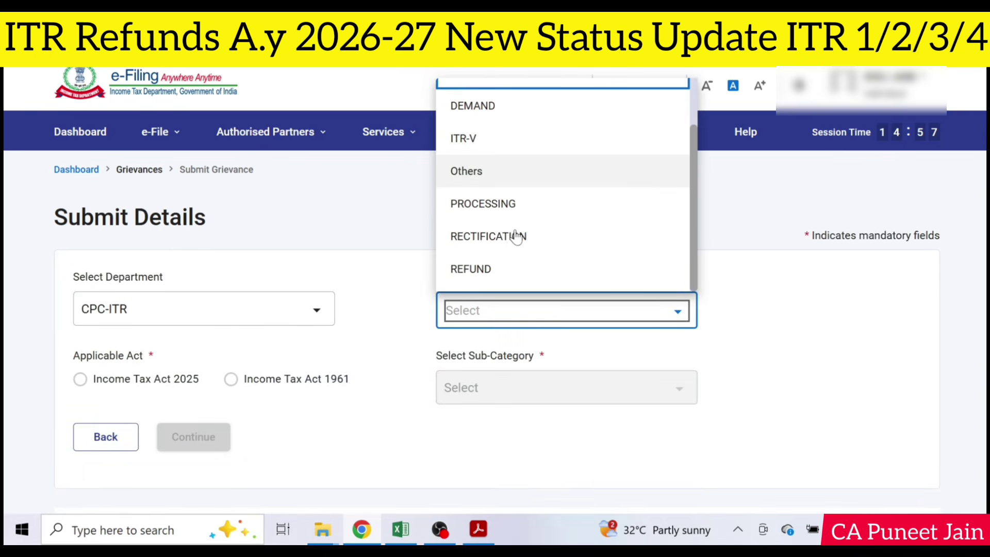
pyautogui.click(515, 270)
pyautogui.click(80, 379)
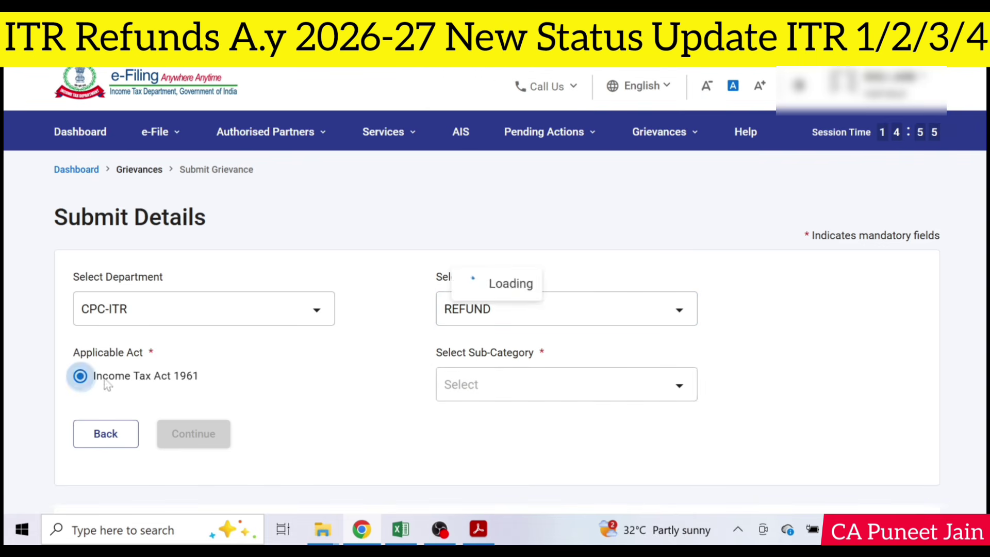
pyautogui.click(514, 387)
pyautogui.scroll(-2, 518, 242)
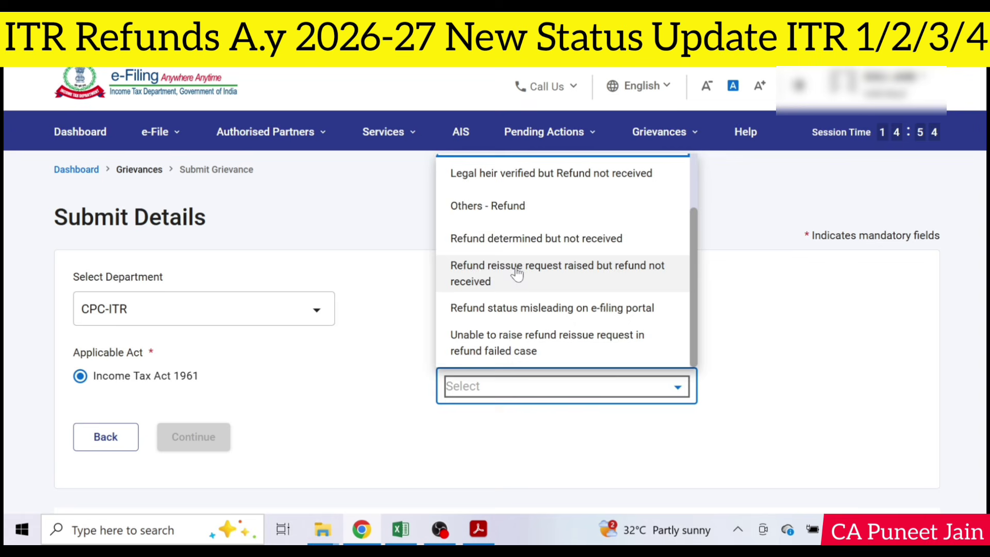
pyautogui.click(541, 206)
pyautogui.click(562, 386)
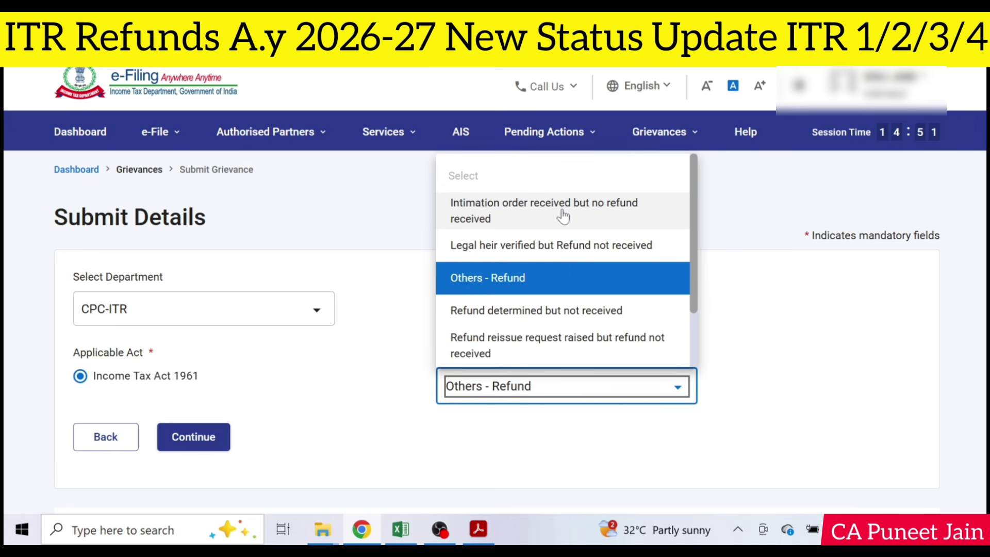
pyautogui.click(209, 438)
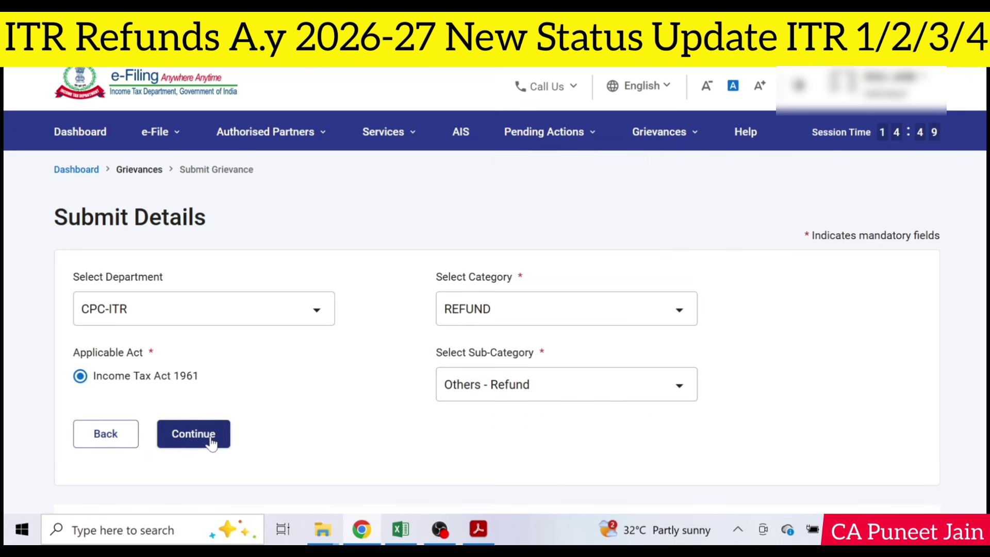
# Step: Choose assessment year 2026-27 for the refund grievance and review its description, attachment and submission sections
pyautogui.scroll(-4, 209, 440)
pyautogui.click(146, 266)
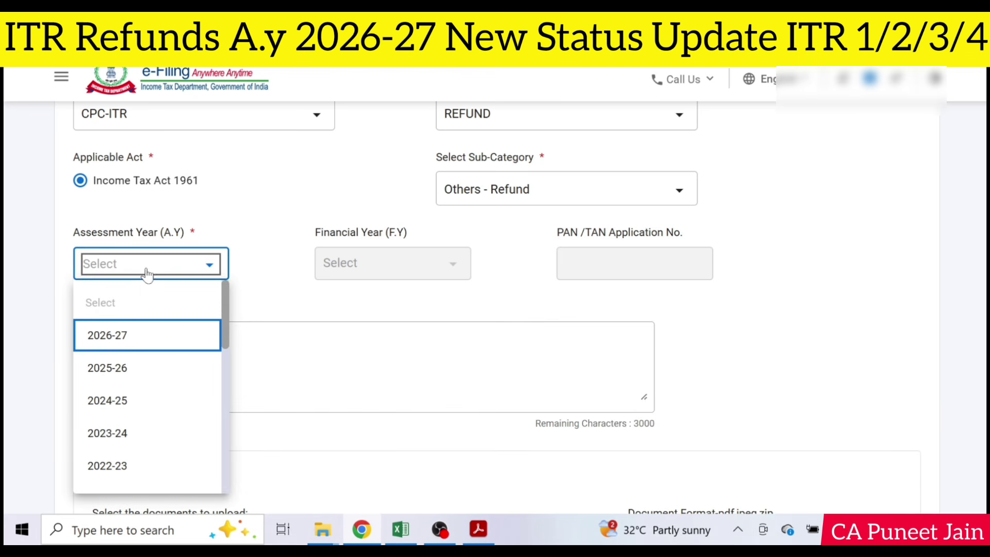
pyautogui.click(151, 338)
pyautogui.scroll(-2, 151, 338)
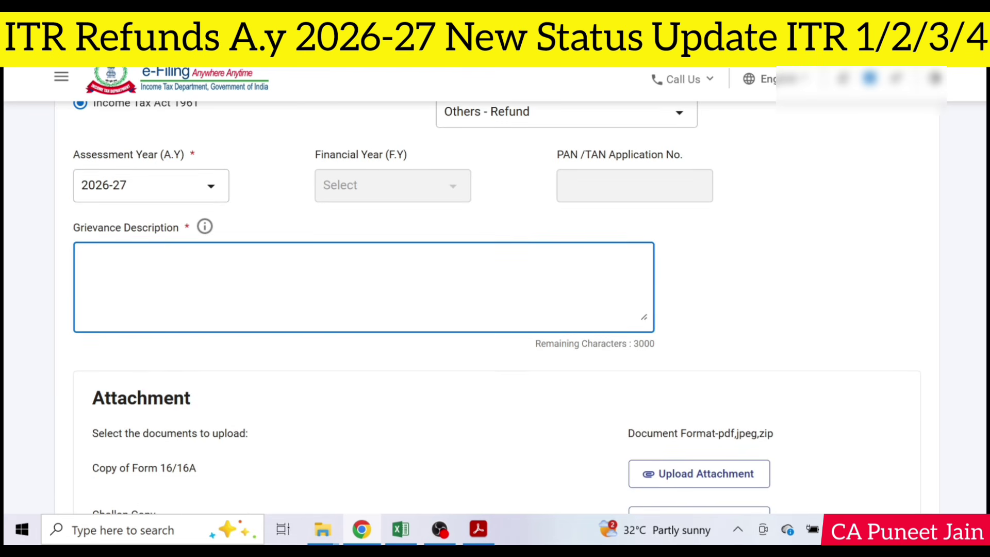
pyautogui.scroll(-5, 657, 405)
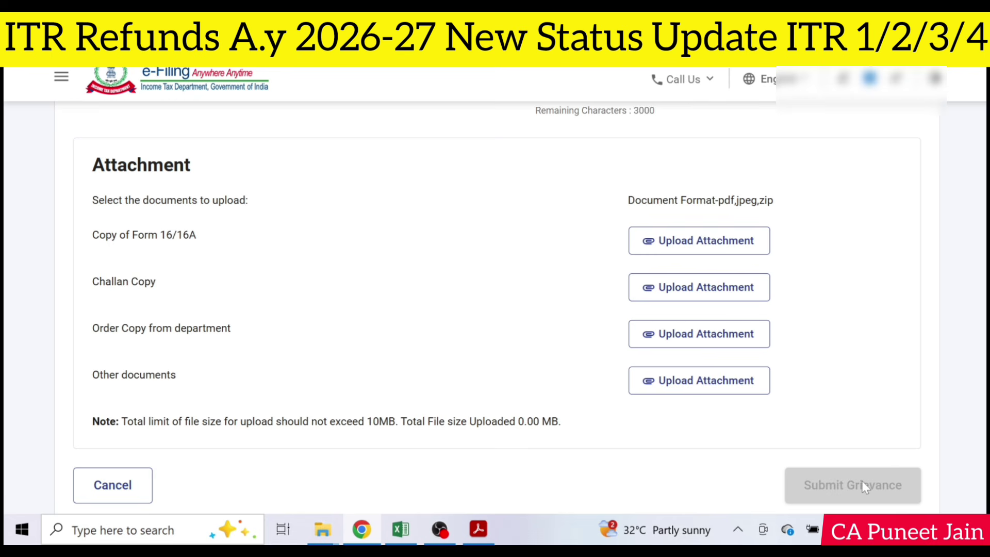
pyautogui.scroll(10, 861, 484)
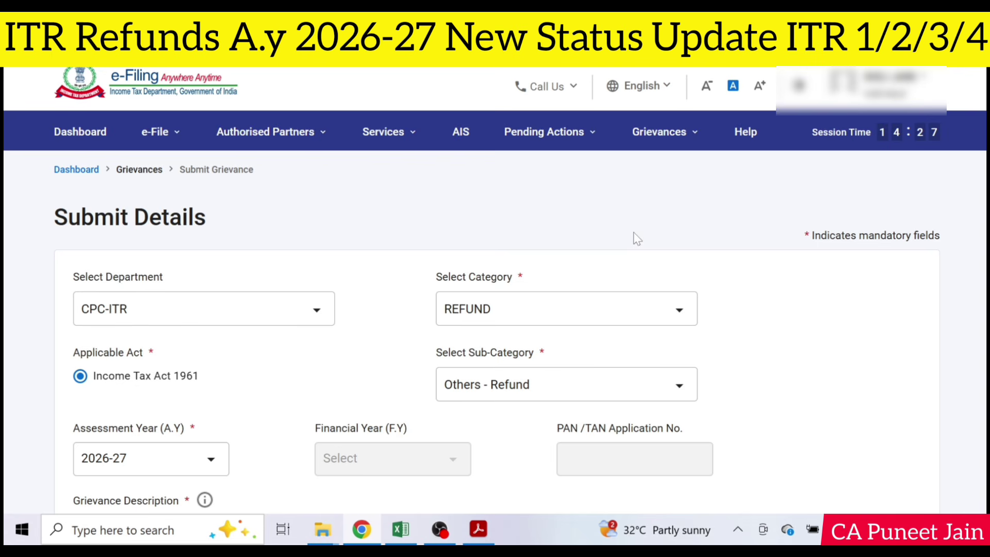
# Step: Switch to the YouTube channel's video list and browse the latest ITR refund and filing videos
pyautogui.click(167, 142)
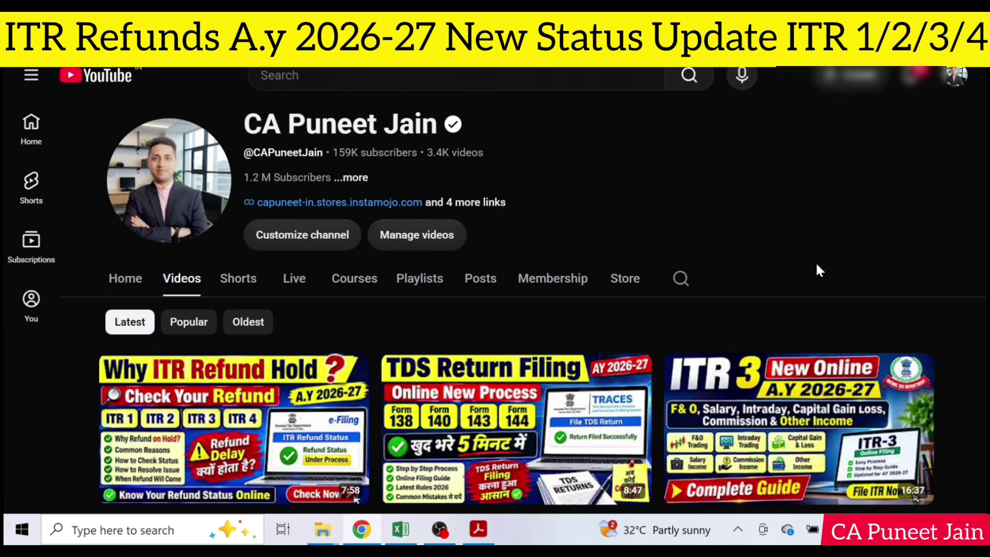
pyautogui.scroll(-6, 820, 270)
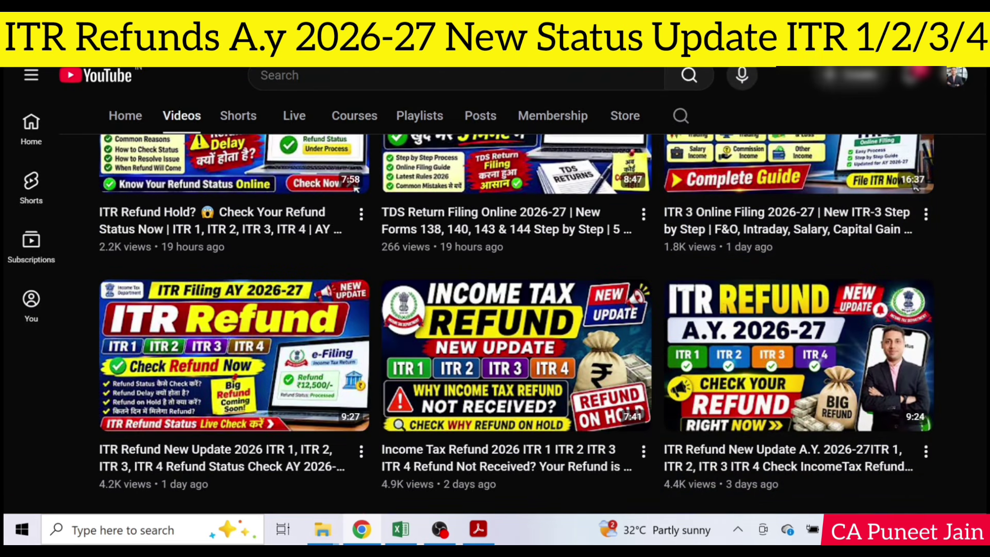
pyautogui.scroll(-5, 516, 333)
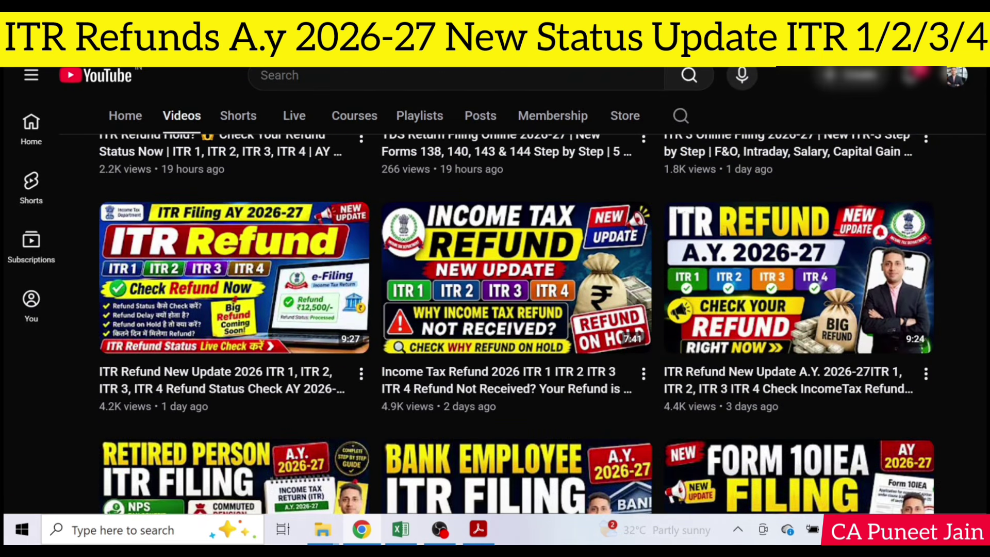
pyautogui.scroll(-2, 517, 309)
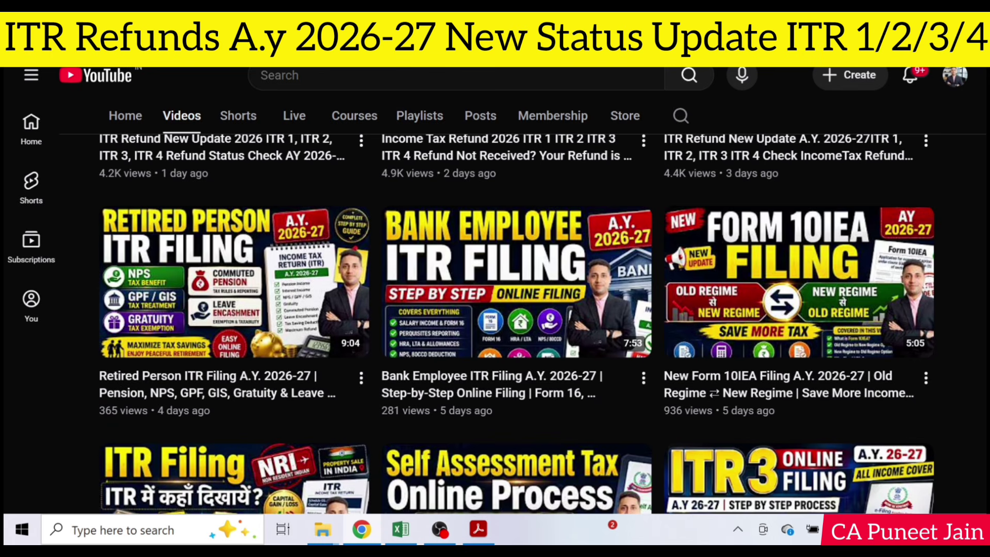